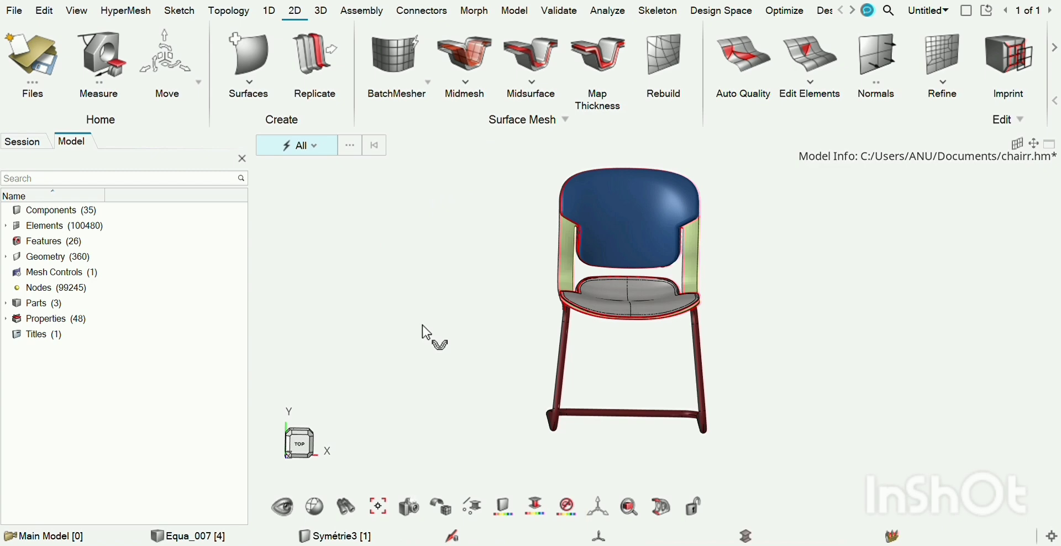
Create an automatic midmesh from all the chair's components with an element size of 10.00
{"action": "left_click", "coordinate": [466, 80]}
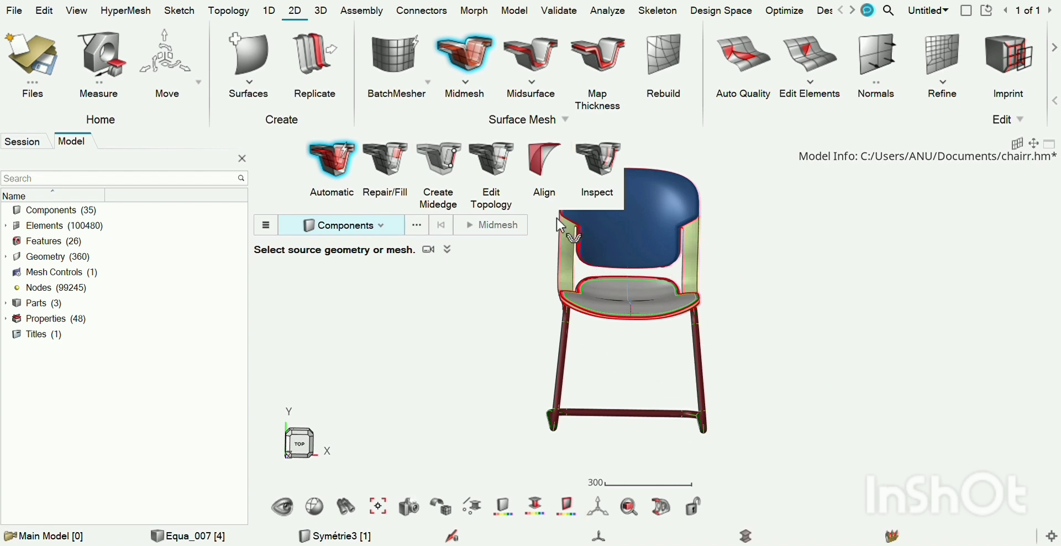
{"action": "left_click_drag", "start_coordinate": [547, 217], "coordinate": [724, 439]}
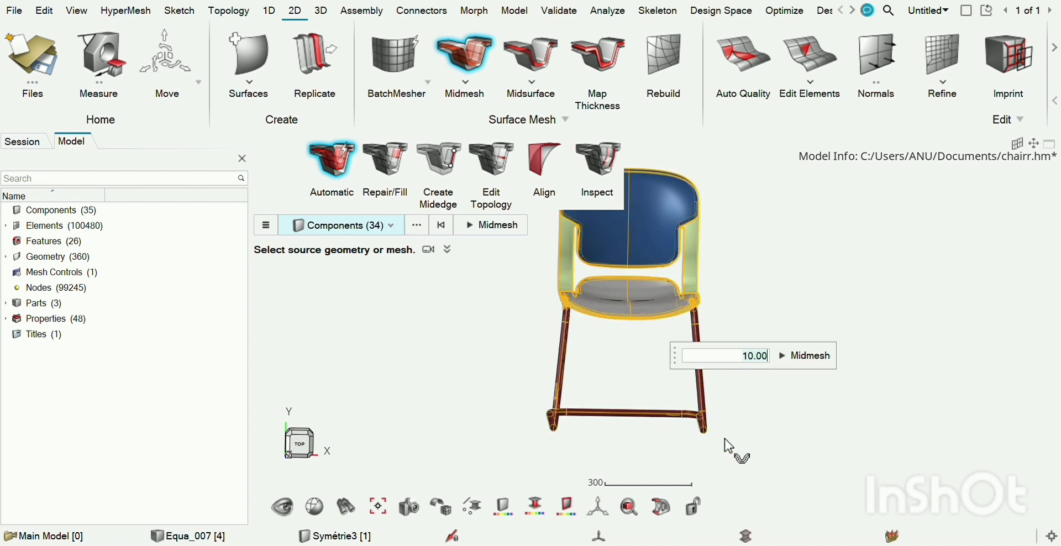
{"action": "left_click", "coordinate": [808, 357]}
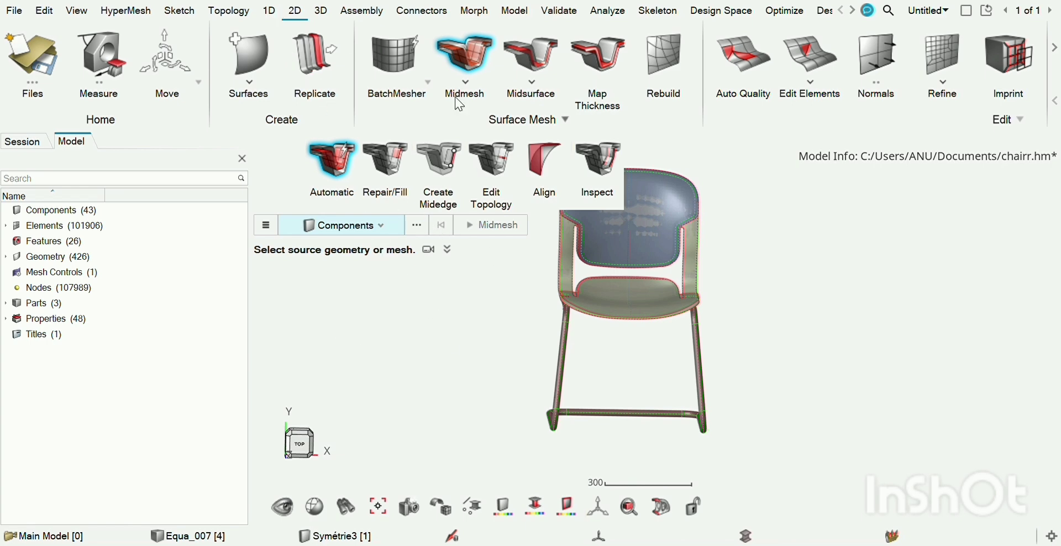
Try to select the whole chair as input for creating a 3D tetra mesh
{"action": "left_click", "coordinate": [323, 11]}
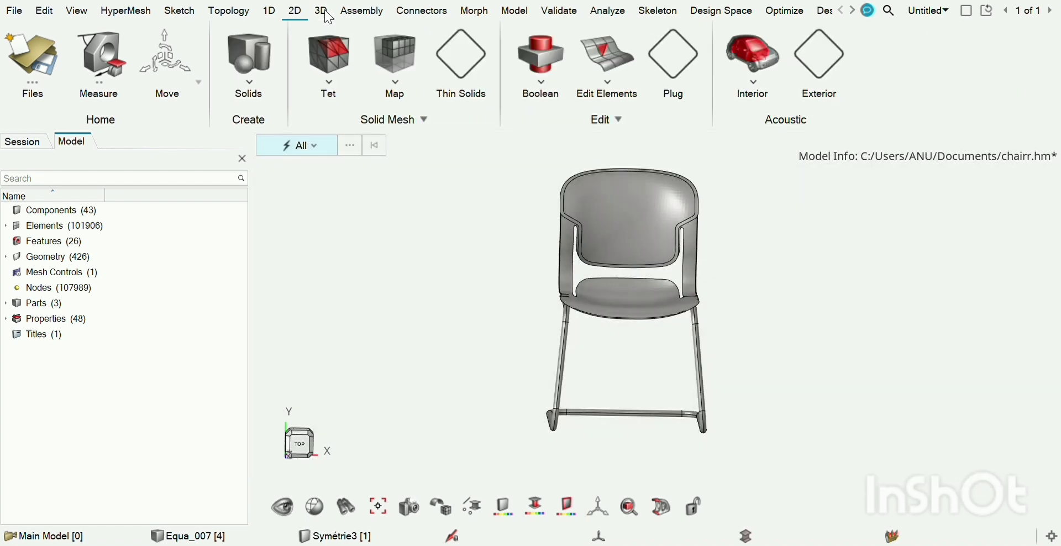
{"action": "left_click", "coordinate": [329, 59]}
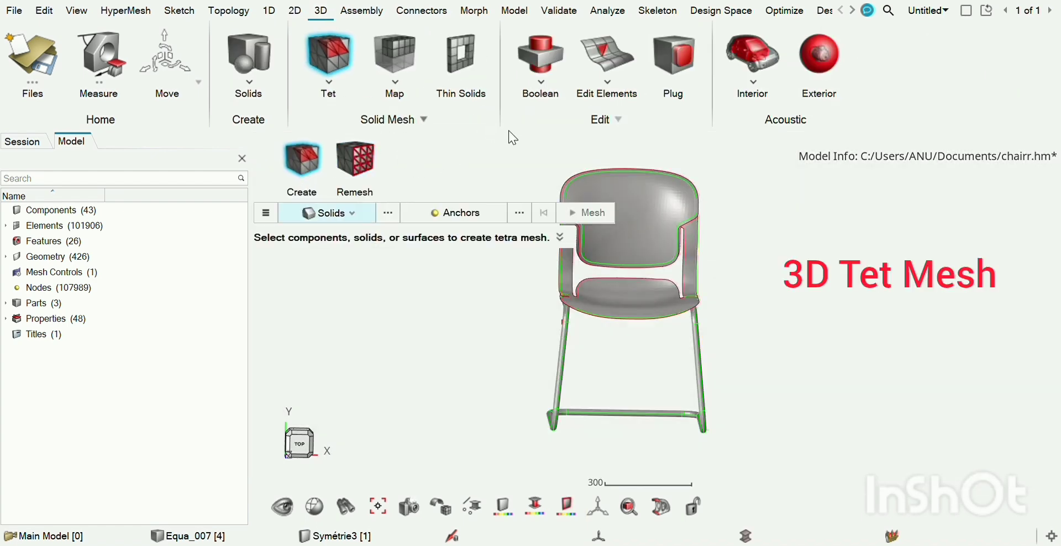
{"action": "left_click_drag", "start_coordinate": [687, 165], "coordinate": [757, 455]}
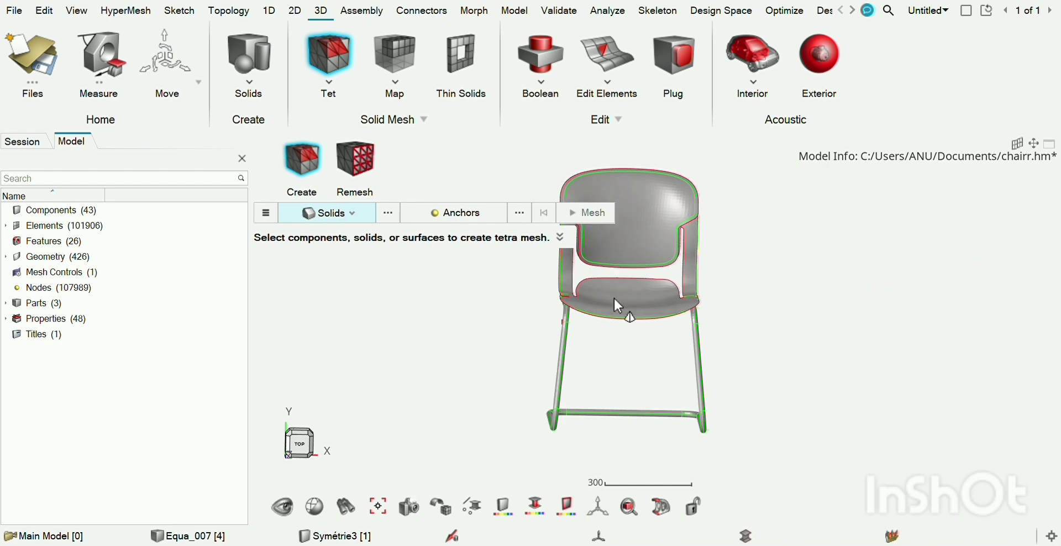
{"action": "left_click_drag", "start_coordinate": [562, 177], "coordinate": [735, 449]}
{"action": "left_click_drag", "start_coordinate": [545, 168], "coordinate": [720, 465]}
{"action": "key", "text": "Escape"}
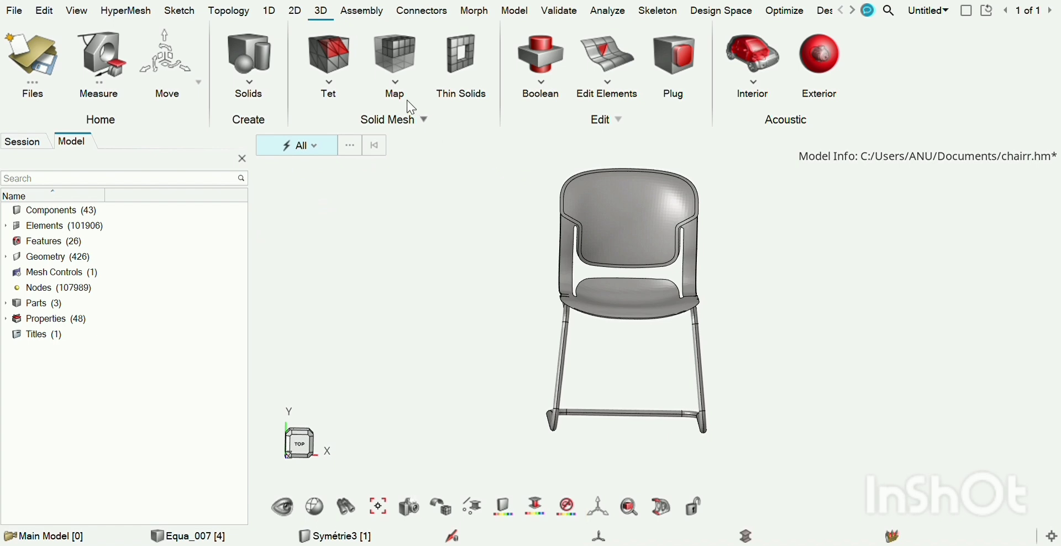
Try to select the chair as a mappable solid for a 3D hexa mesh with automatic source and target detection
{"action": "left_click", "coordinate": [396, 63]}
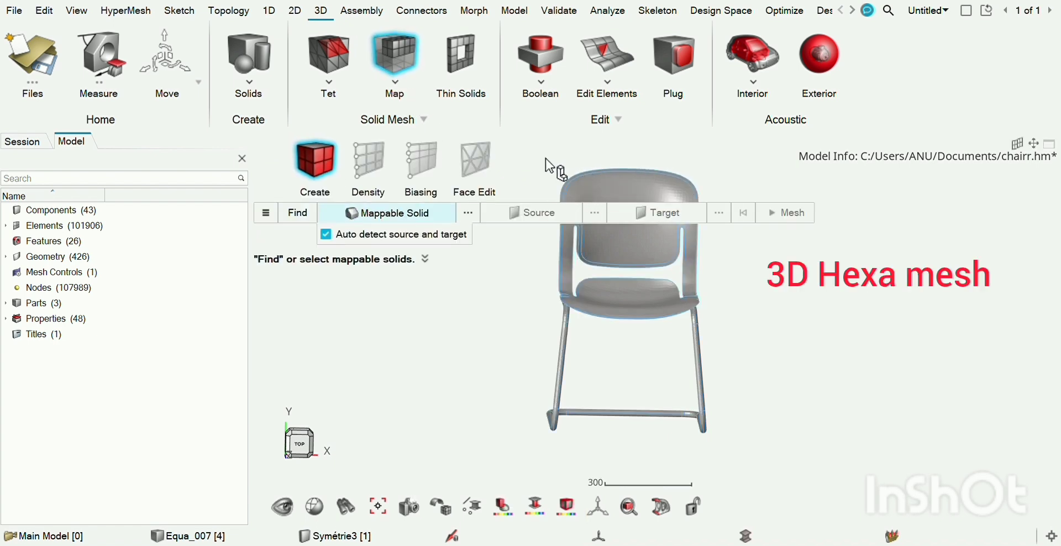
{"action": "left_click_drag", "start_coordinate": [545, 158], "coordinate": [734, 446]}
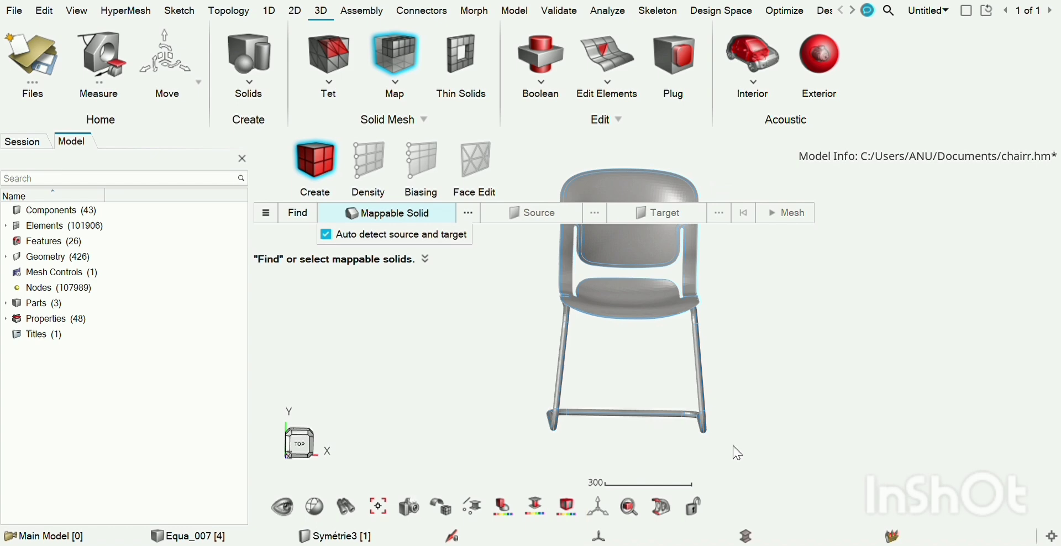
{"action": "key", "text": "Escape"}
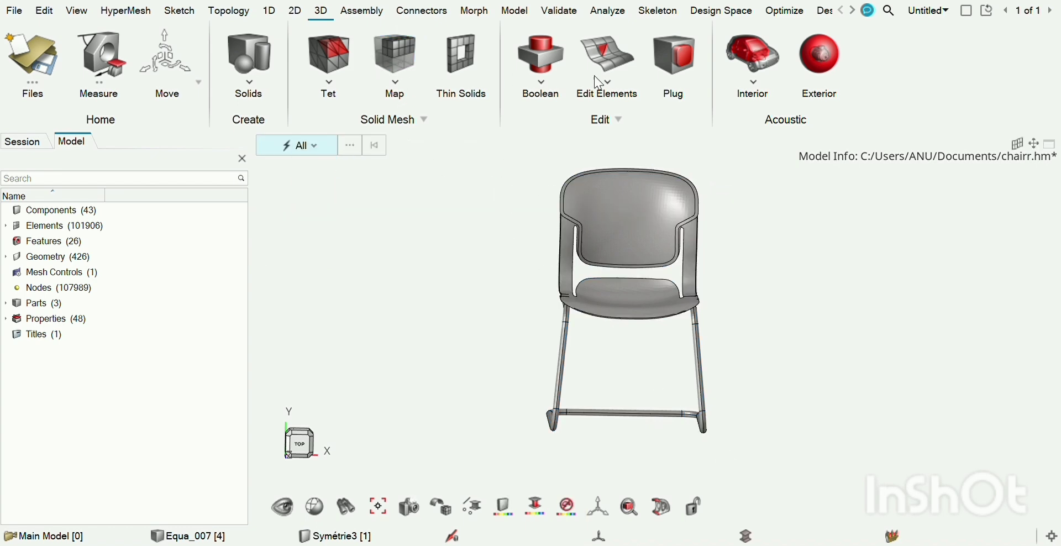
Review the chair mesh's 1D, 2D and 3D element quality criteria with Auto Quality
{"action": "left_click", "coordinate": [293, 12]}
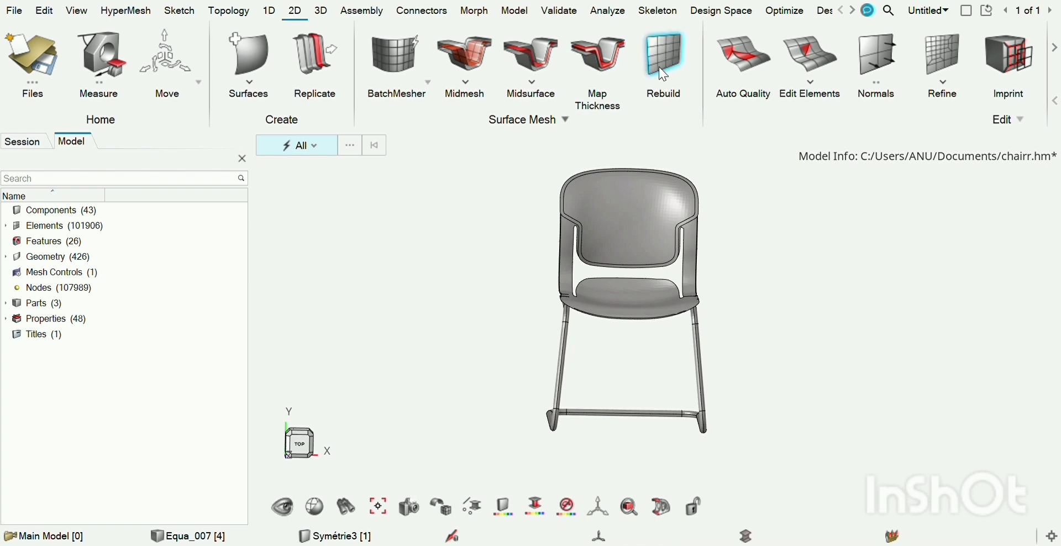
{"action": "left_click", "coordinate": [739, 66]}
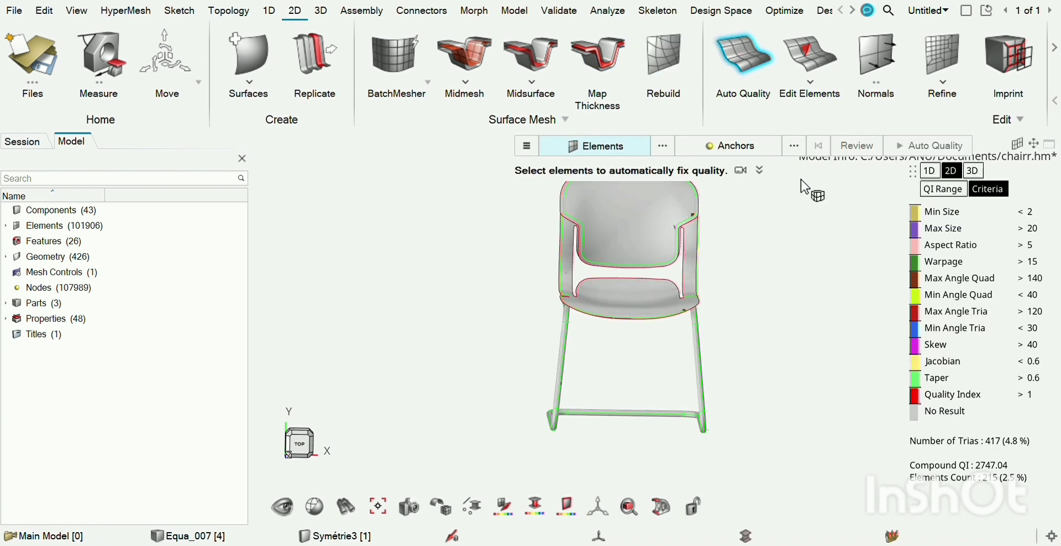
{"action": "left_click", "coordinate": [930, 172]}
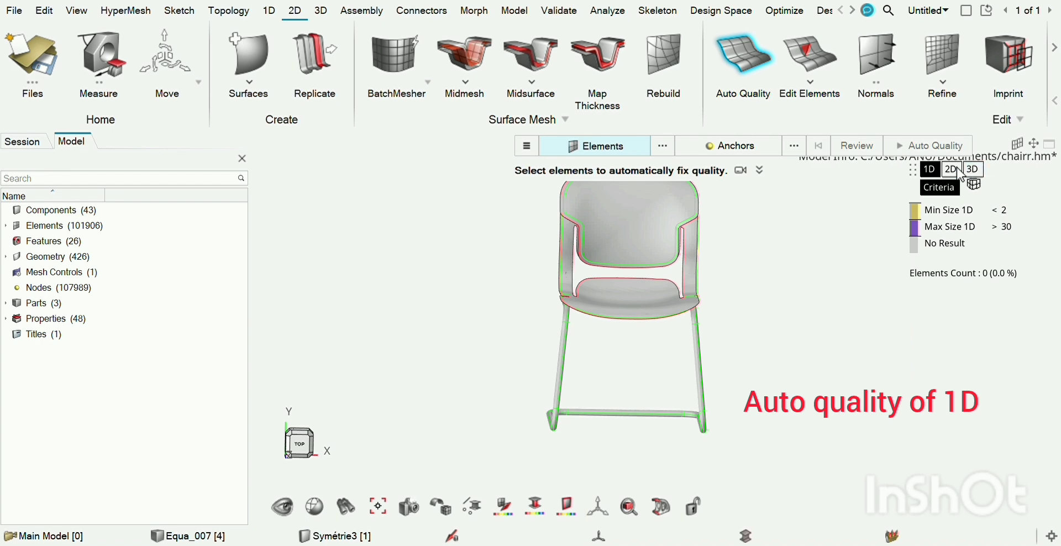
{"action": "left_click", "coordinate": [954, 171]}
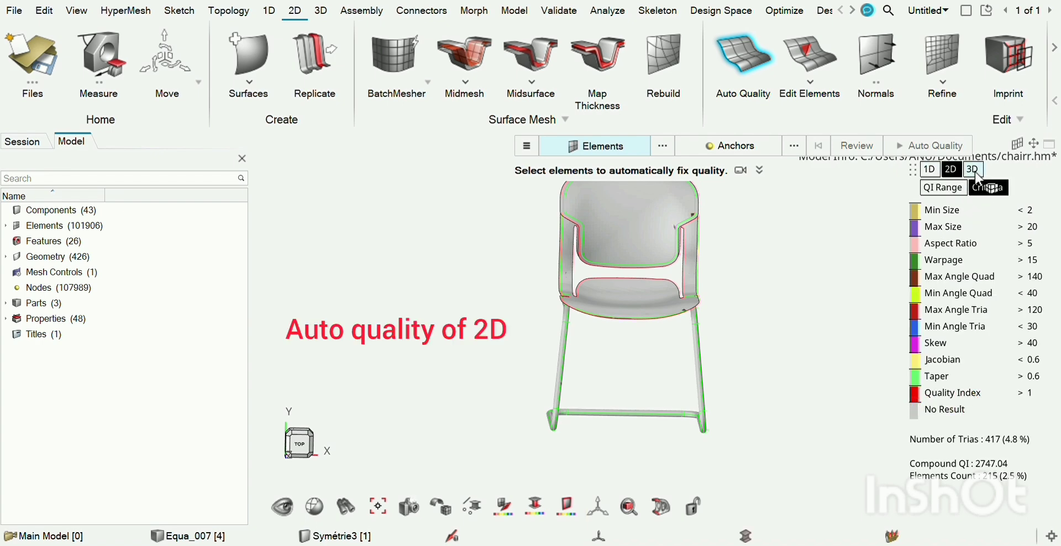
{"action": "left_click", "coordinate": [976, 171]}
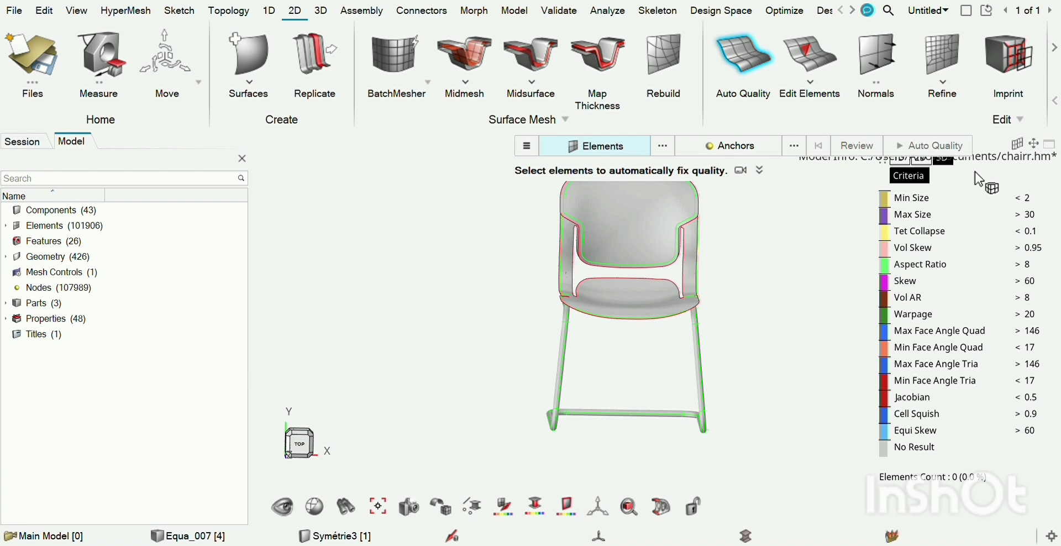
Compare the chair's 2D element quality by QI range and by individual criteria
{"action": "left_click", "coordinate": [919, 161]}
{"action": "left_click", "coordinate": [920, 175]}
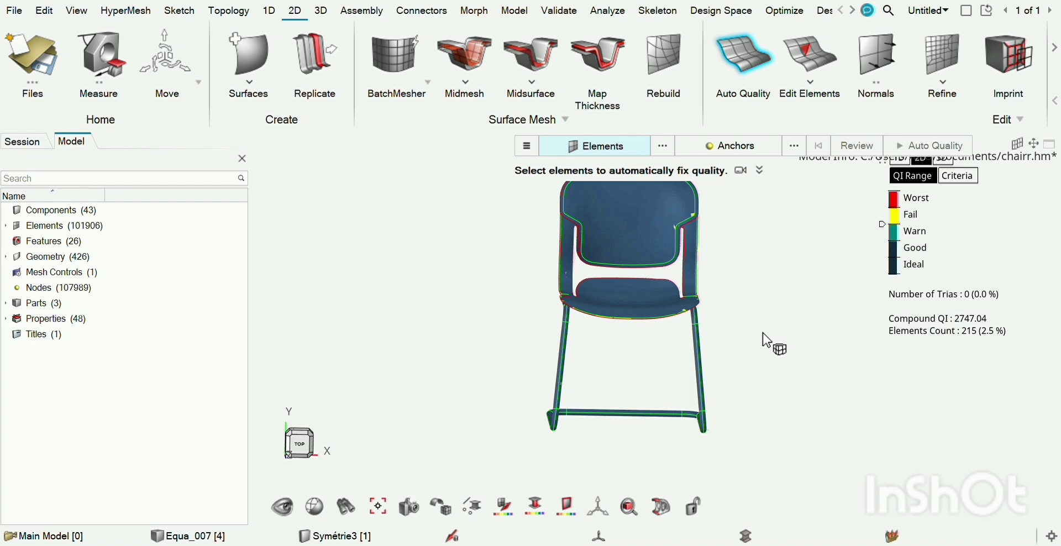
{"action": "left_click", "coordinate": [965, 178]}
{"action": "left_click", "coordinate": [915, 176]}
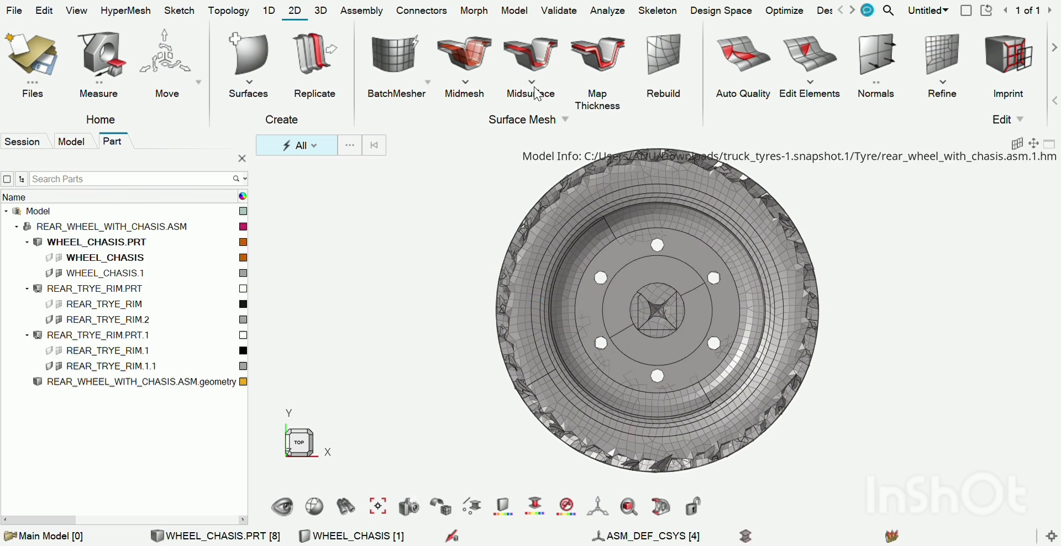
Try to select the rear wheel's solids for automatic midsurface extraction
{"action": "left_click", "coordinate": [463, 78]}
{"action": "left_click", "coordinate": [530, 85]}
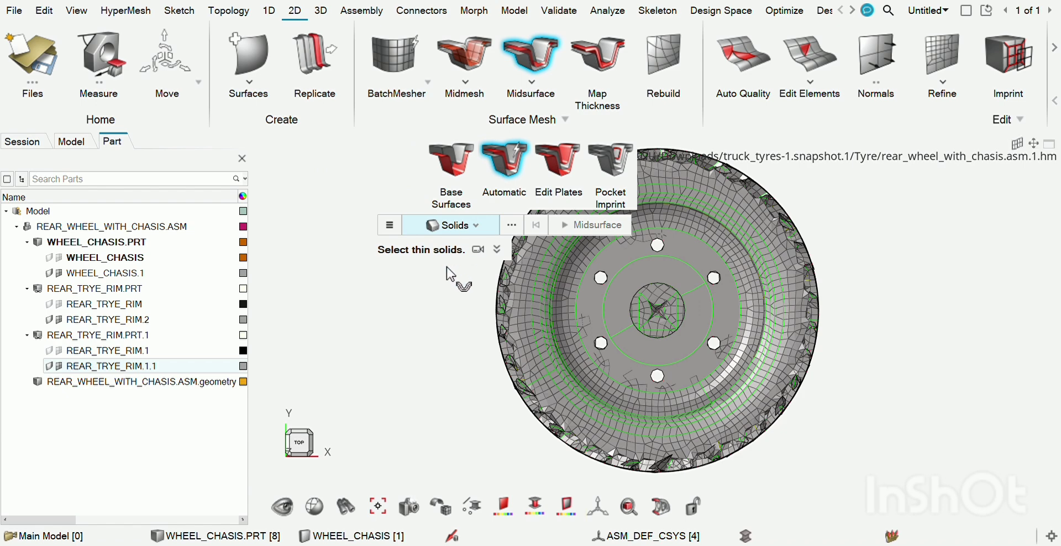
{"action": "left_click_drag", "start_coordinate": [755, 432], "coordinate": [808, 469]}
{"action": "key", "text": "Escape"}
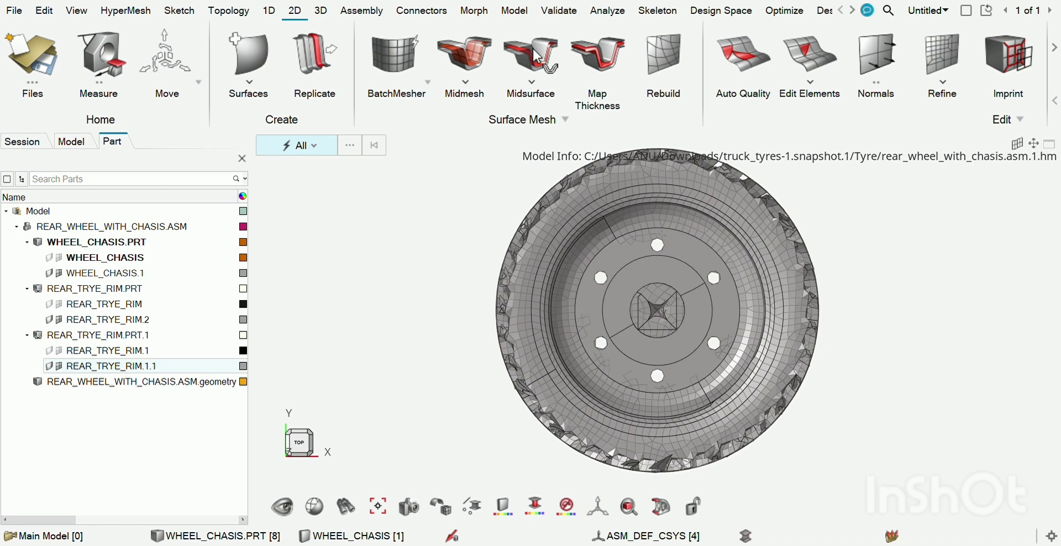
Examine the rear wheel's 2D mesh quality with Auto Quality, comparing the QI range and criteria displays
{"action": "left_click", "coordinate": [751, 62]}
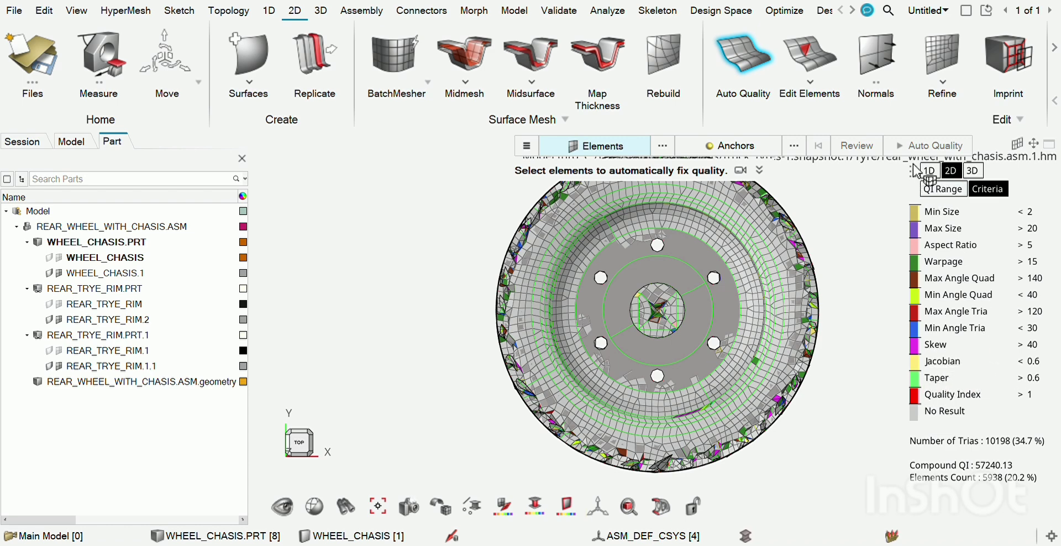
{"action": "left_click", "coordinate": [939, 191]}
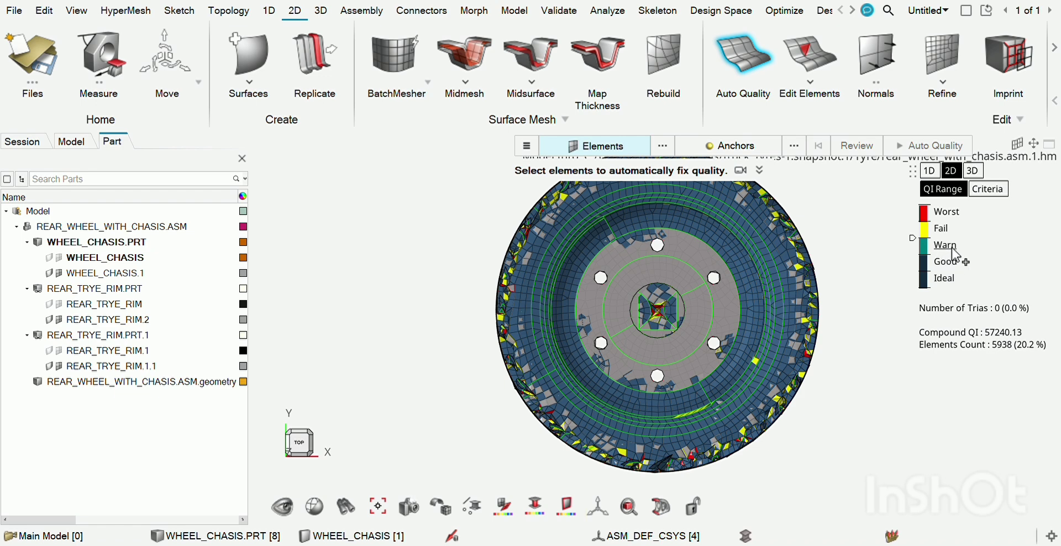
{"action": "left_click", "coordinate": [989, 190]}
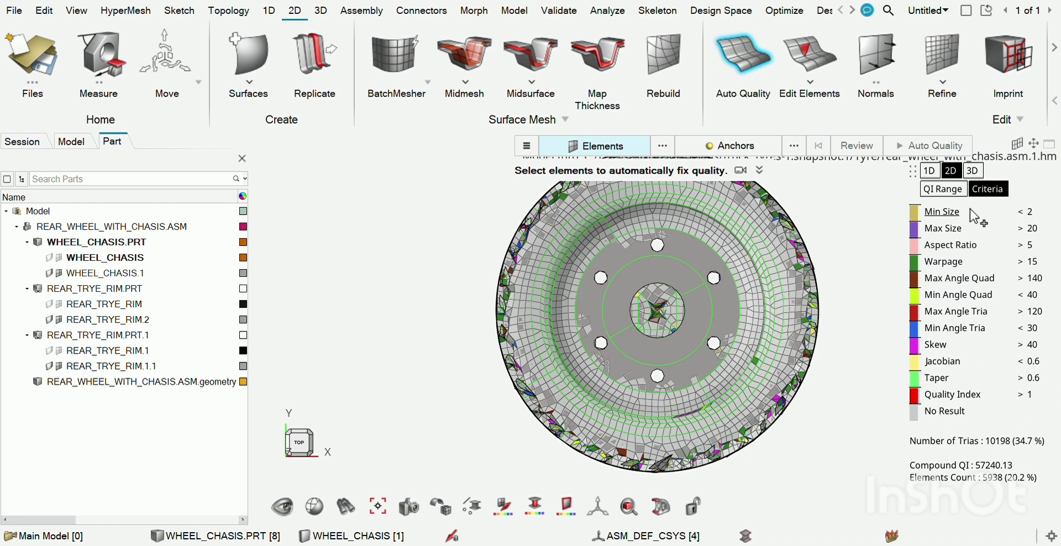
{"action": "left_click", "coordinate": [943, 189]}
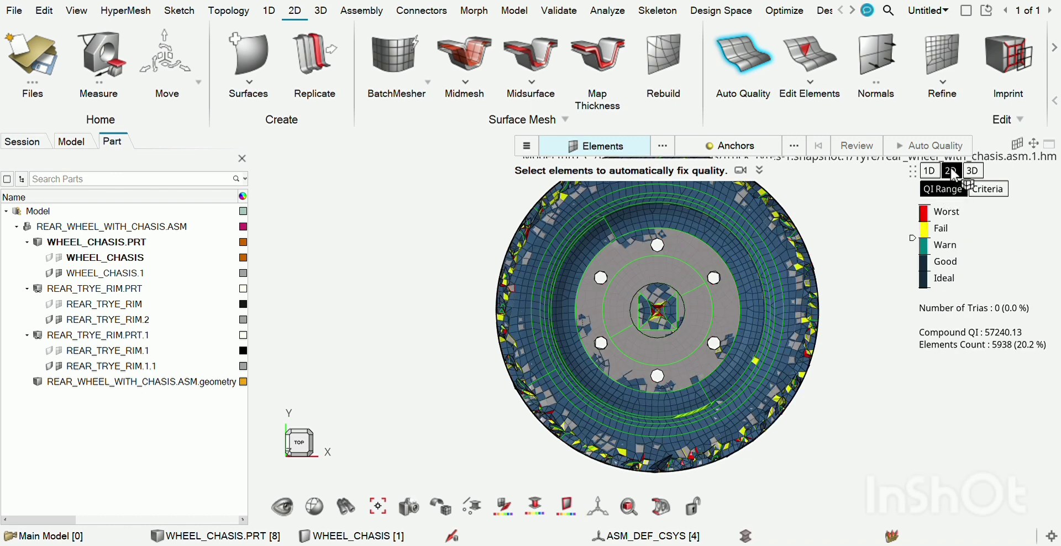
{"action": "left_click", "coordinate": [989, 189]}
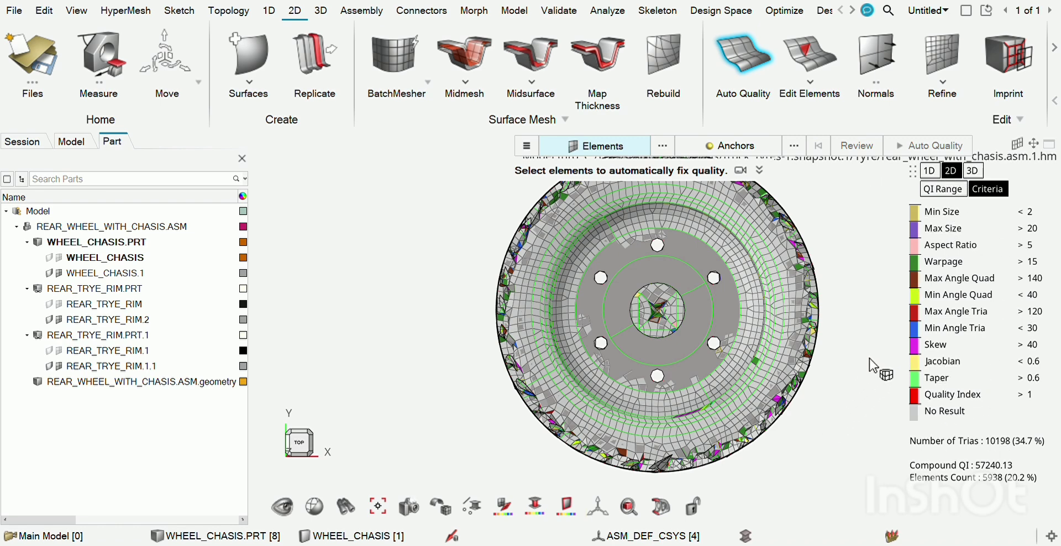
{"action": "left_click", "coordinate": [944, 189]}
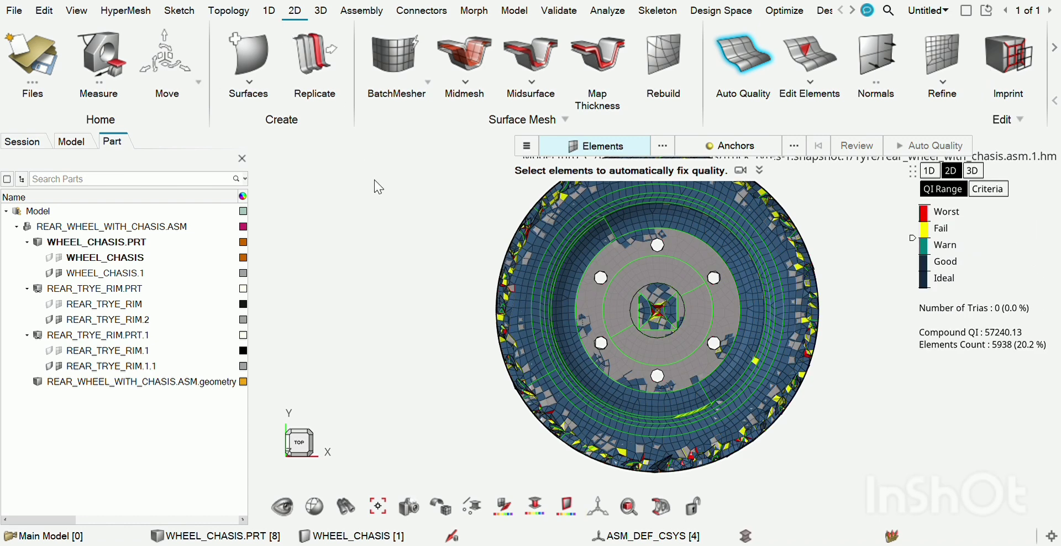
{"action": "left_click", "coordinate": [993, 190]}
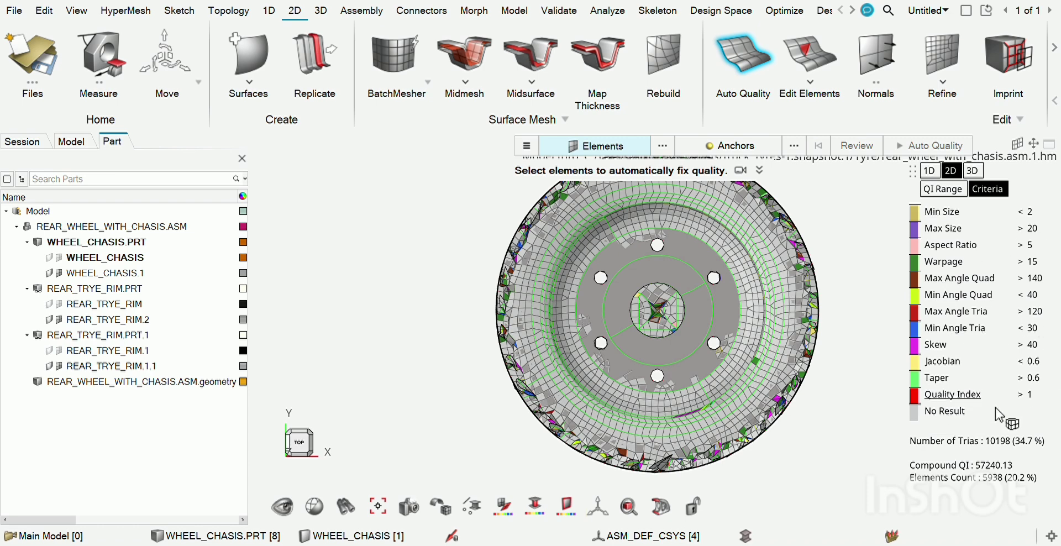
{"action": "left_click", "coordinate": [940, 192]}
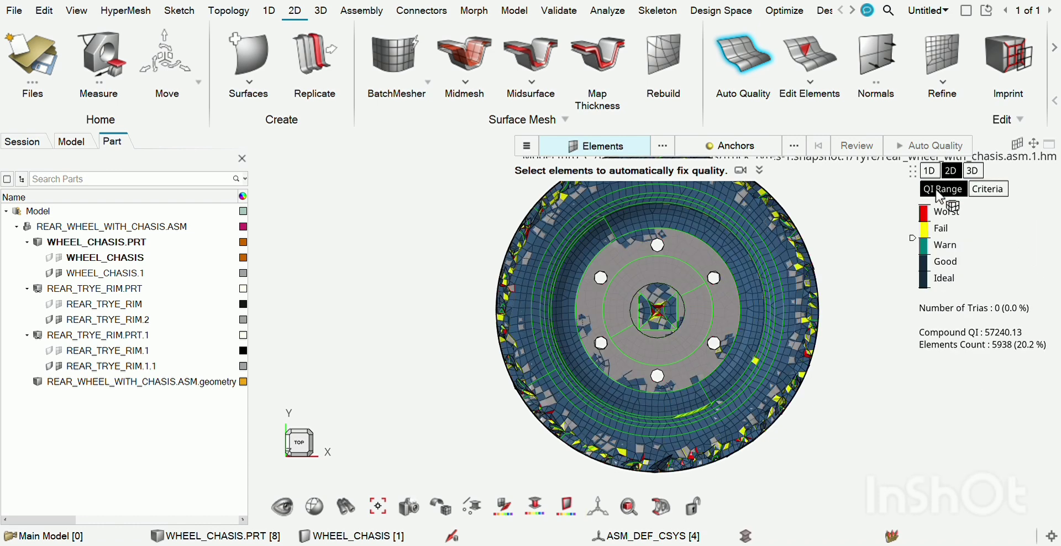
{"action": "left_click", "coordinate": [989, 189]}
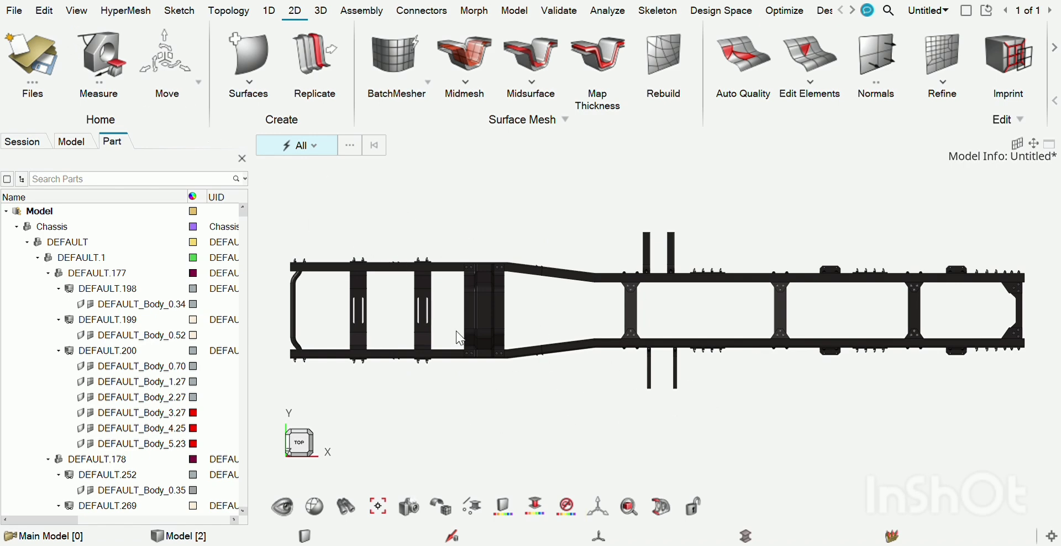
Create a 3D tetra mesh on all the chassis solids with an element size of 10.00
{"action": "left_click", "coordinate": [321, 10]}
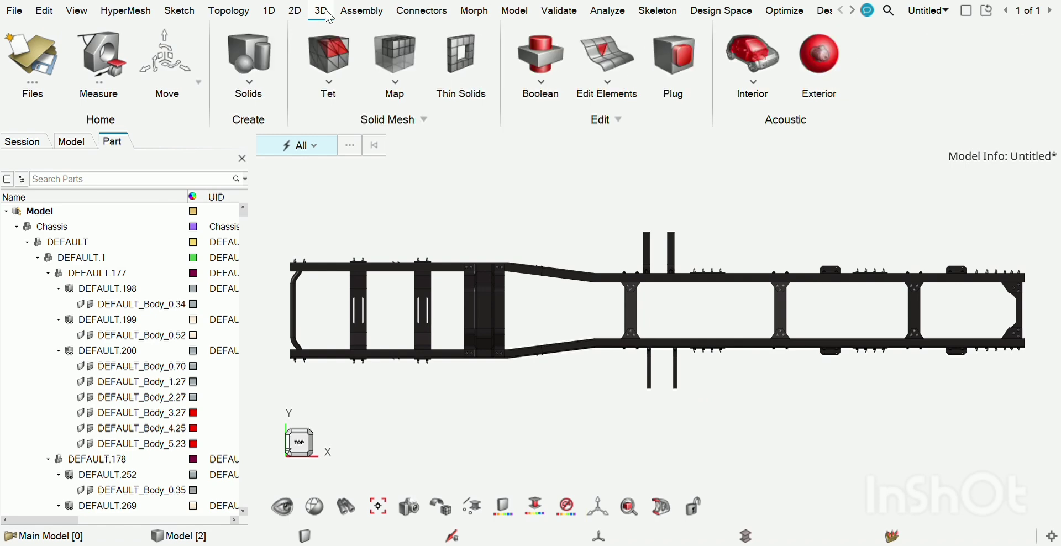
{"action": "left_click", "coordinate": [331, 87]}
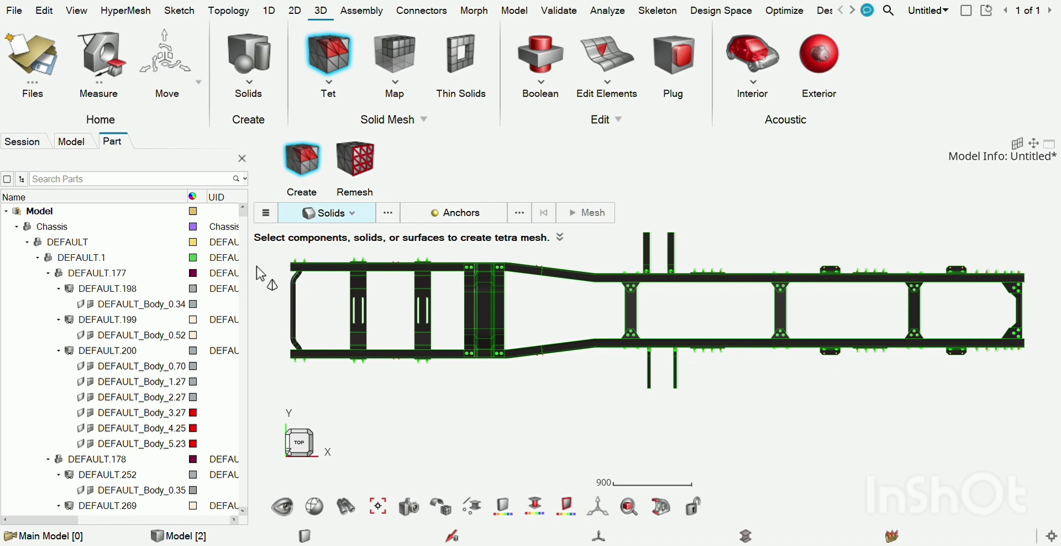
{"action": "left_click_drag", "start_coordinate": [270, 258], "coordinate": [1036, 396]}
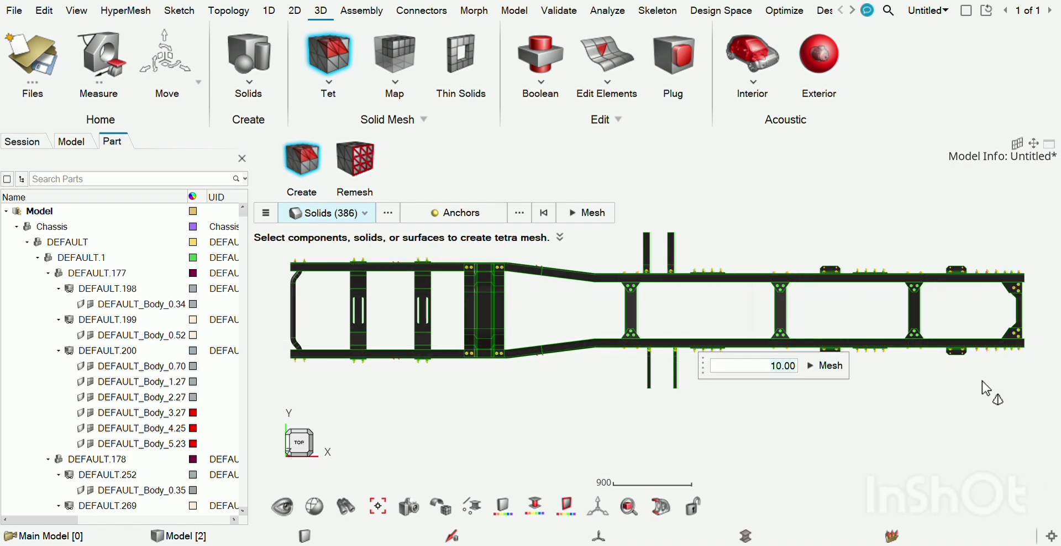
{"action": "left_click", "coordinate": [827, 365]}
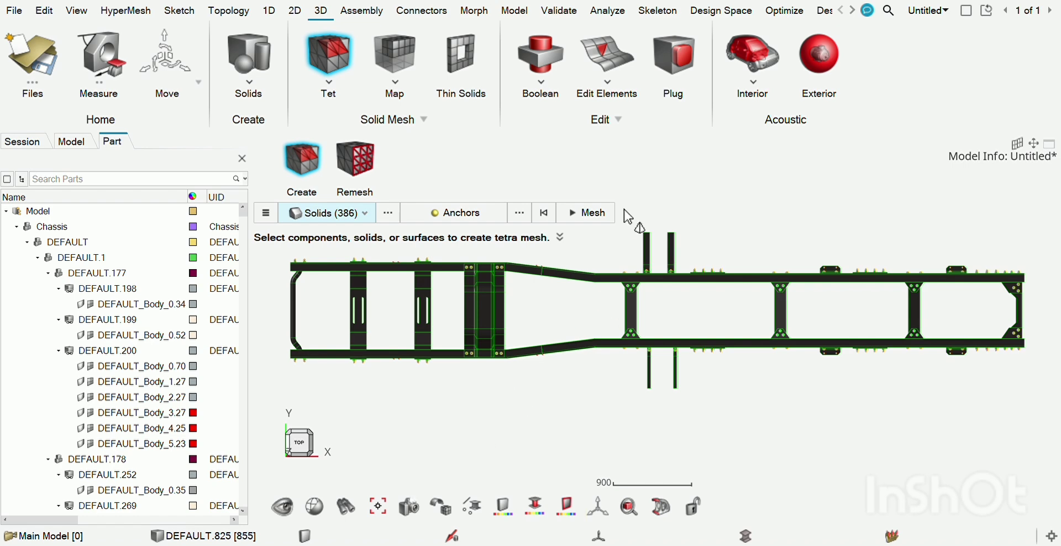
{"action": "left_click", "coordinate": [330, 85]}
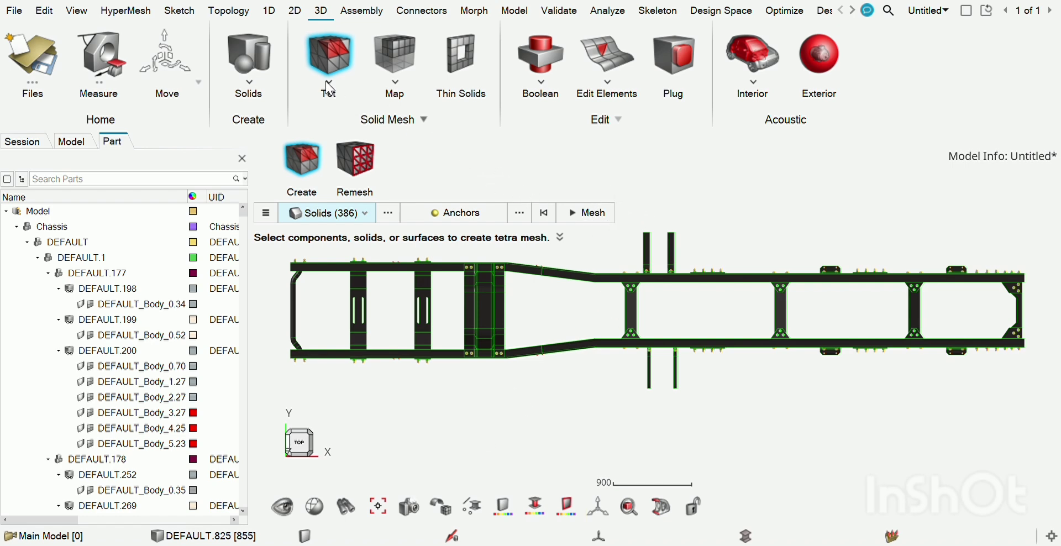
Examine the chassis mesh quality with Auto Quality, reviewing the 3D element criteria across the frame and the 2D QI range
{"action": "left_click", "coordinate": [290, 16]}
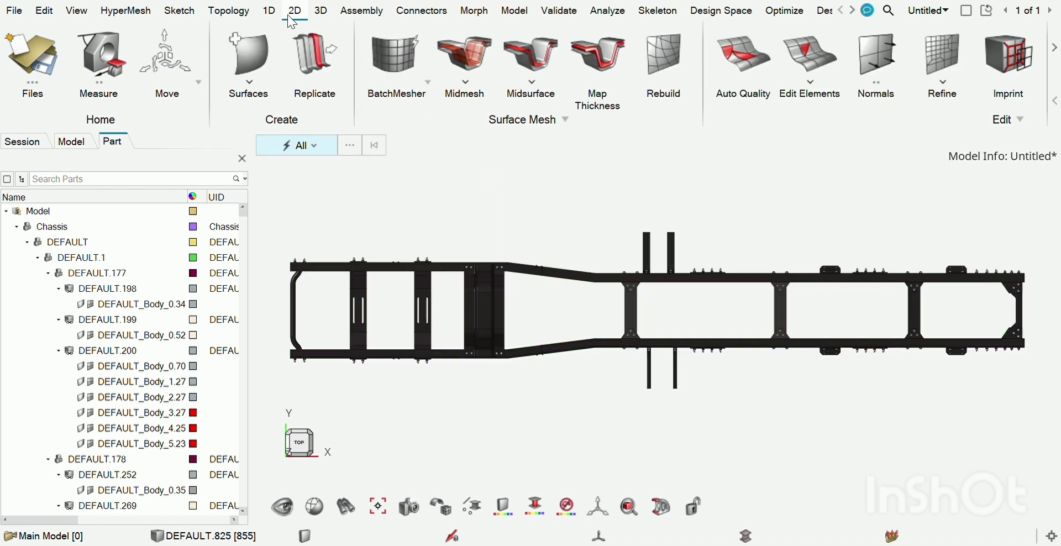
{"action": "left_click", "coordinate": [737, 65]}
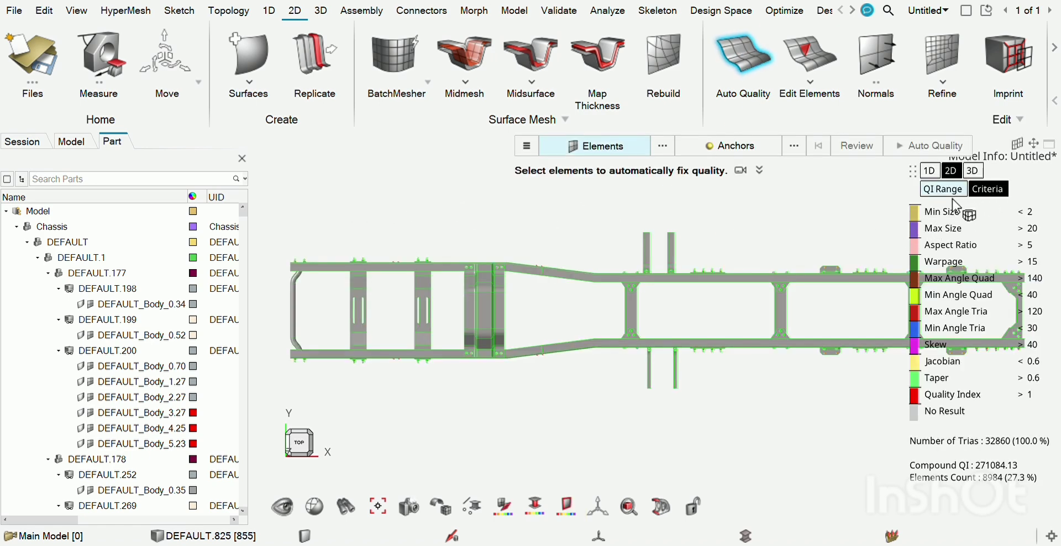
{"action": "left_click", "coordinate": [971, 172]}
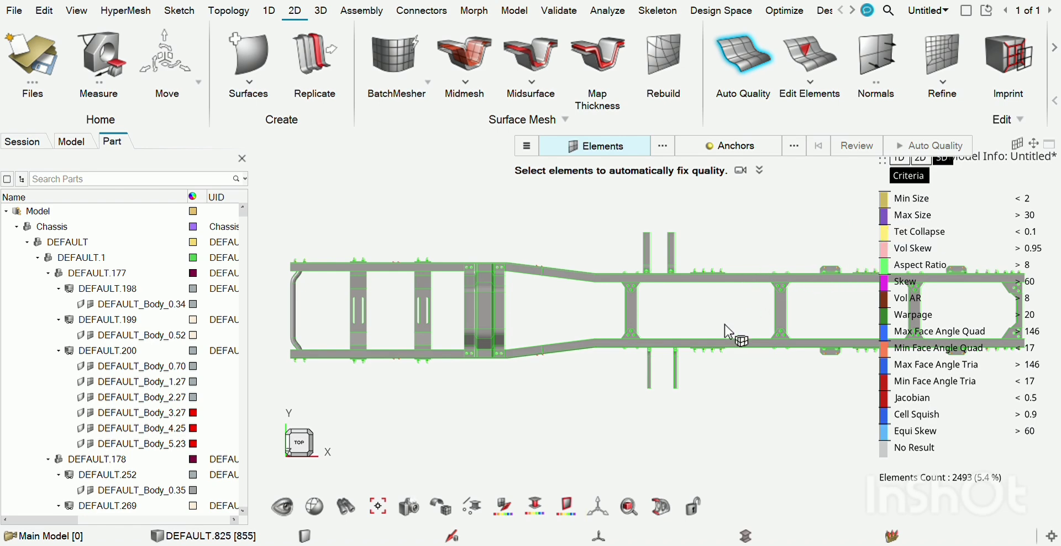
{"action": "scroll", "coordinate": [729, 332], "scroll_direction": "down", "scroll_amount": 5}
{"action": "scroll", "coordinate": [729, 331], "scroll_direction": "up", "scroll_amount": 4}
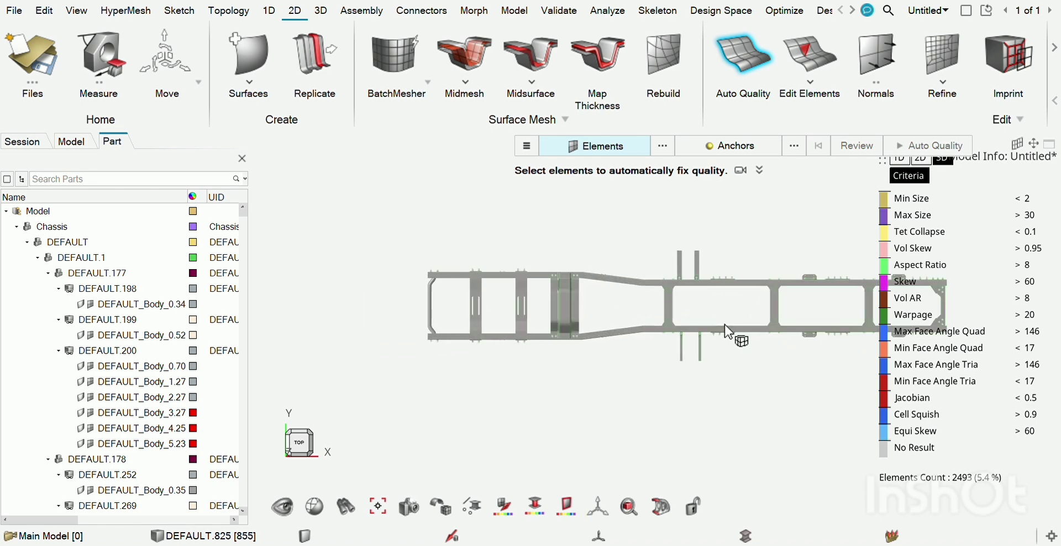
{"action": "scroll", "coordinate": [729, 332], "scroll_direction": "up", "scroll_amount": 2}
{"action": "scroll", "coordinate": [729, 332], "scroll_direction": "up", "scroll_amount": 2}
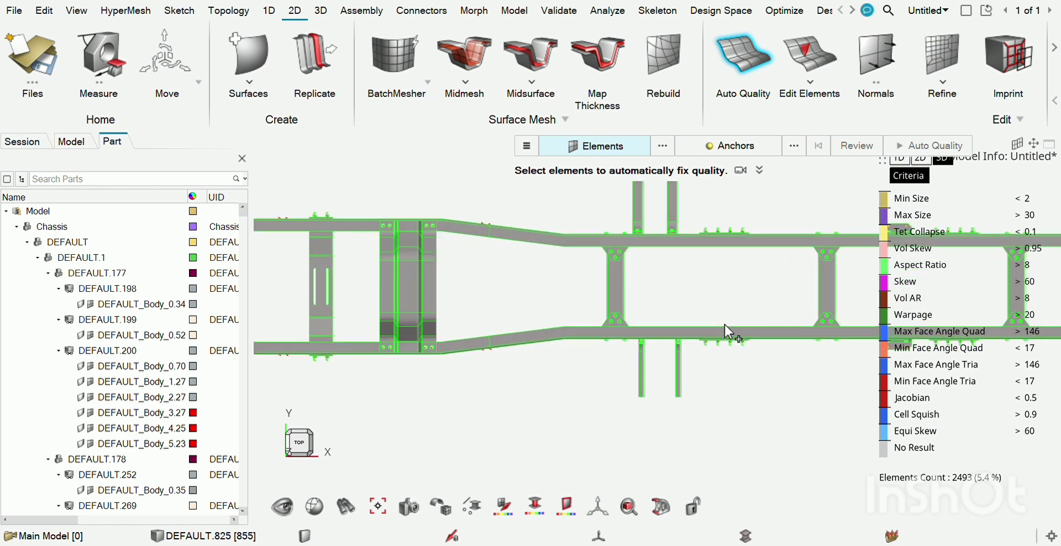
{"action": "scroll", "coordinate": [725, 326], "scroll_direction": "down", "scroll_amount": 2}
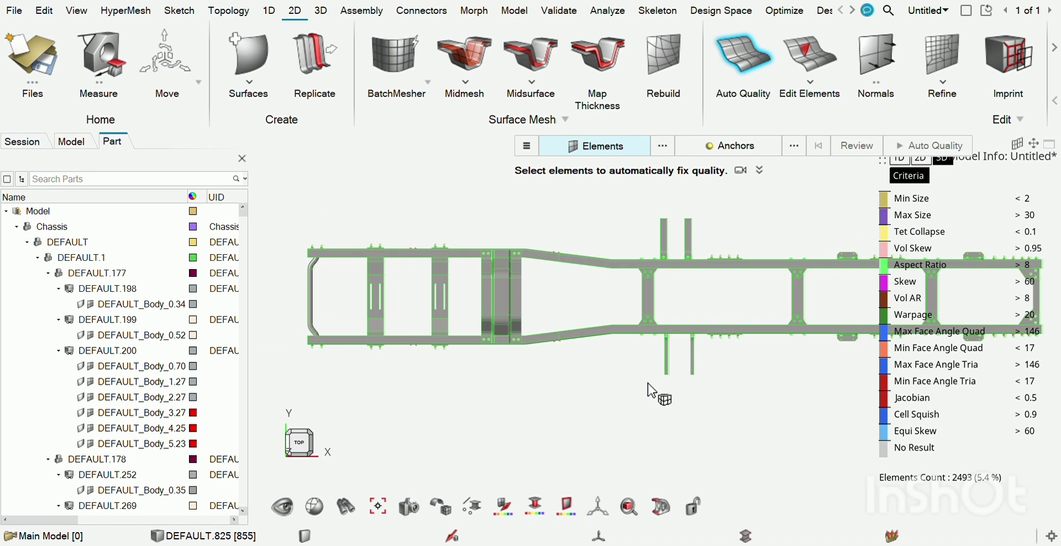
{"action": "scroll", "coordinate": [610, 426], "scroll_direction": "down", "scroll_amount": 2}
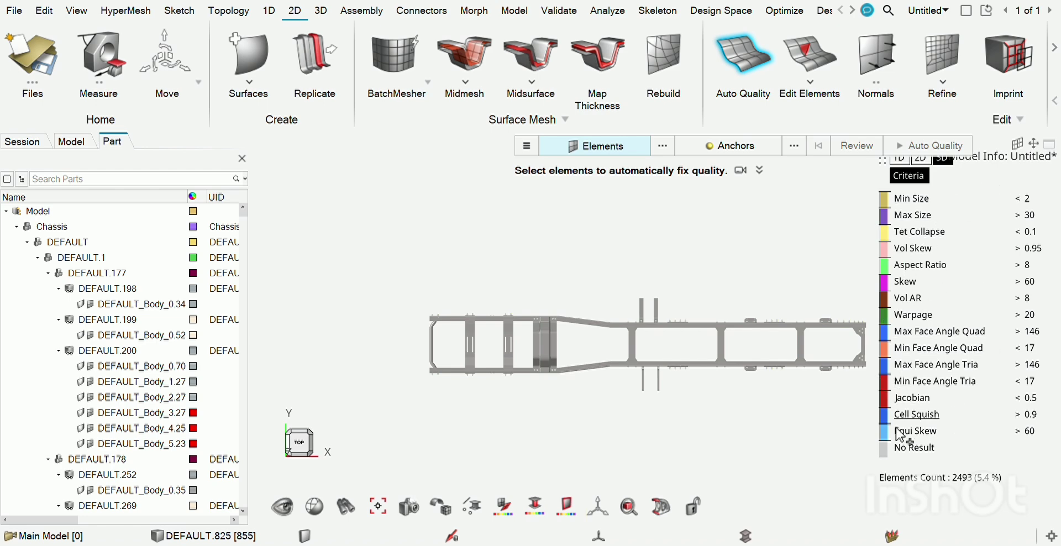
{"action": "left_click", "coordinate": [922, 160]}
{"action": "left_click", "coordinate": [917, 176]}
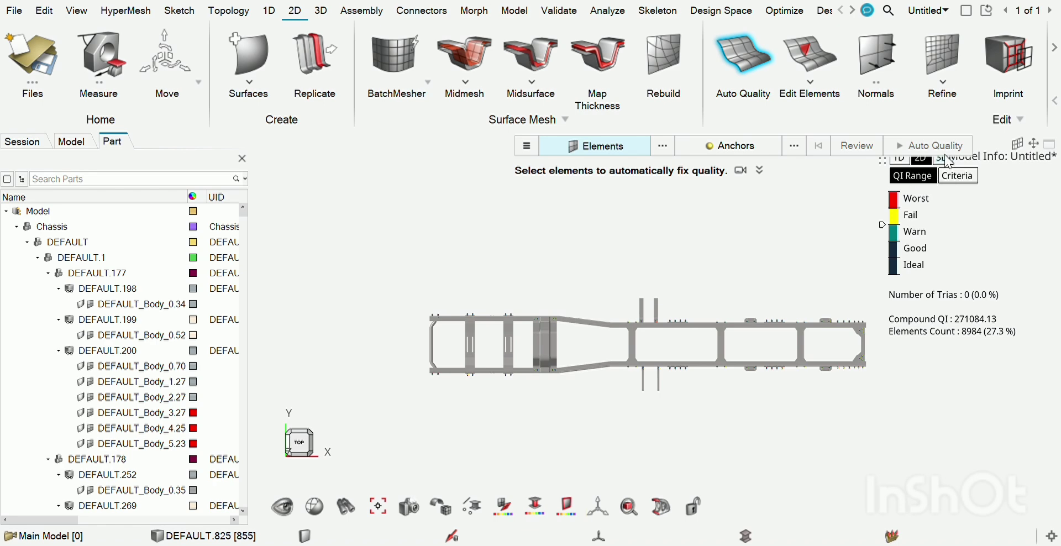